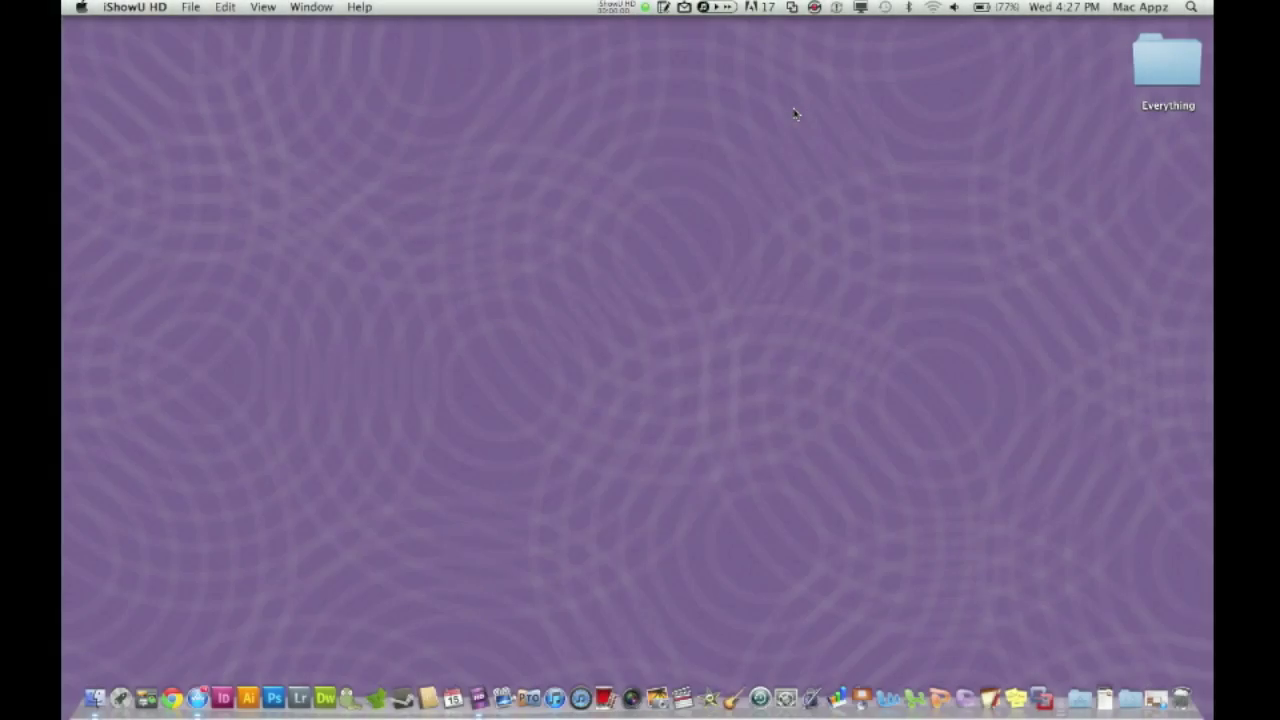
Open the NotesTab notes list showing New Note and Pick Up Groceries from the menu-bar icon.
{"action": "left_click", "coordinate": [663, 7]}
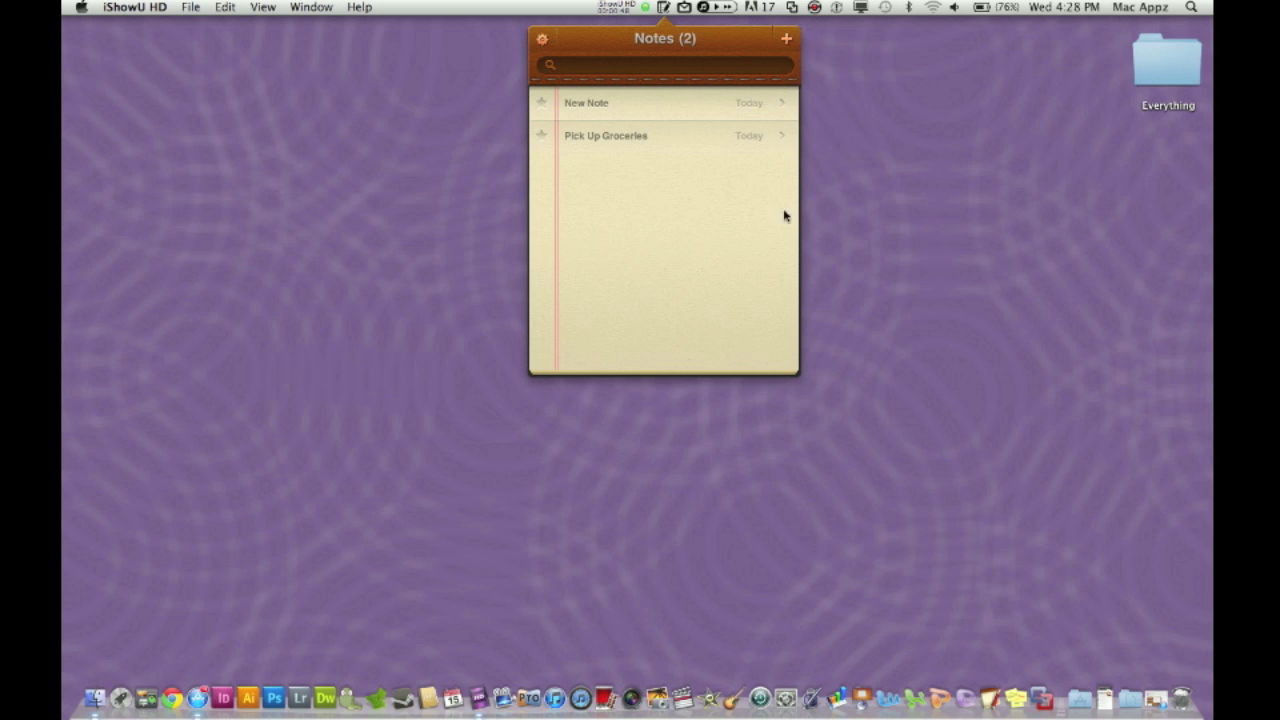
{"action": "left_click", "coordinate": [665, 10]}
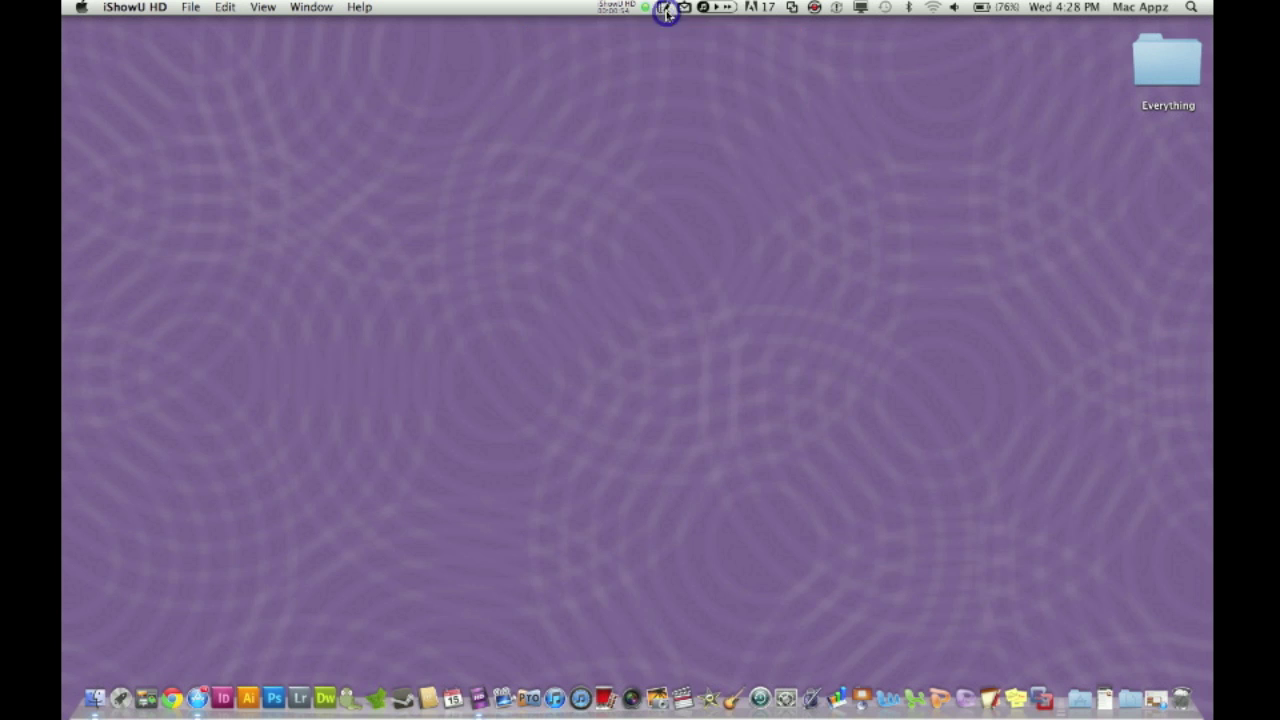
{"action": "left_click", "coordinate": [665, 8]}
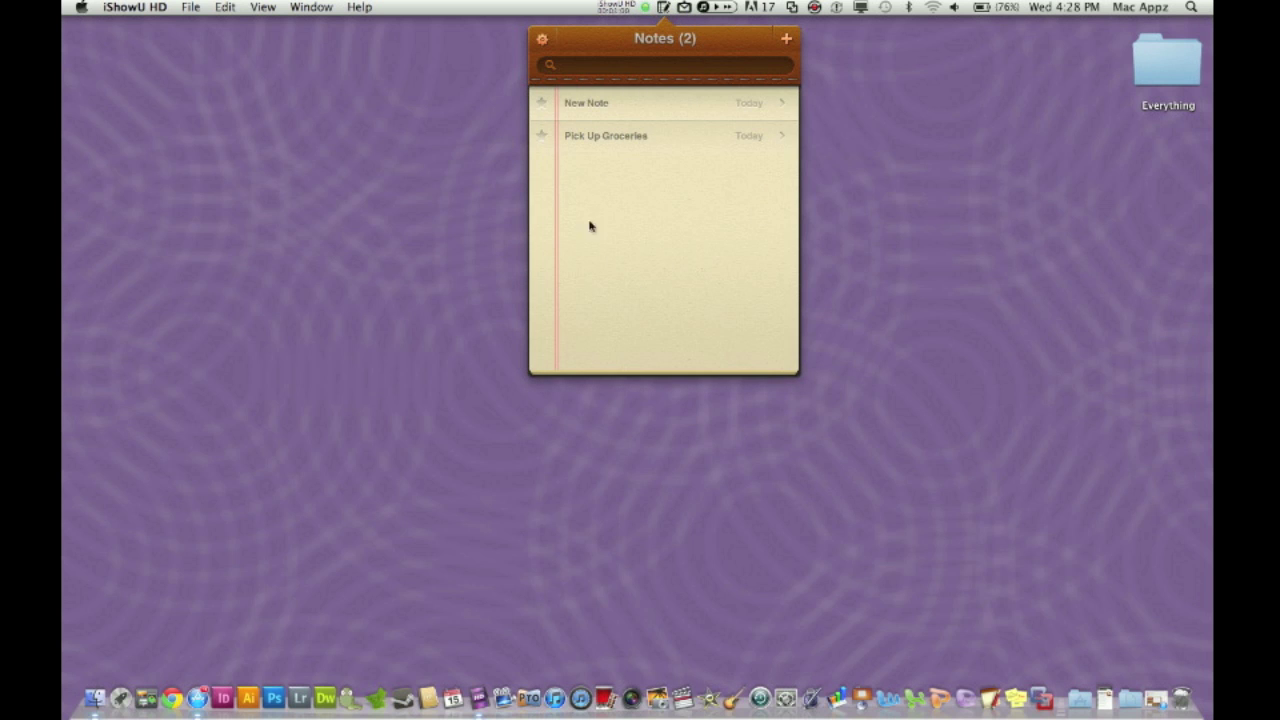
Star the Pick Up Groceries note as a favourite and return to the notes list.
{"action": "left_click", "coordinate": [634, 139]}
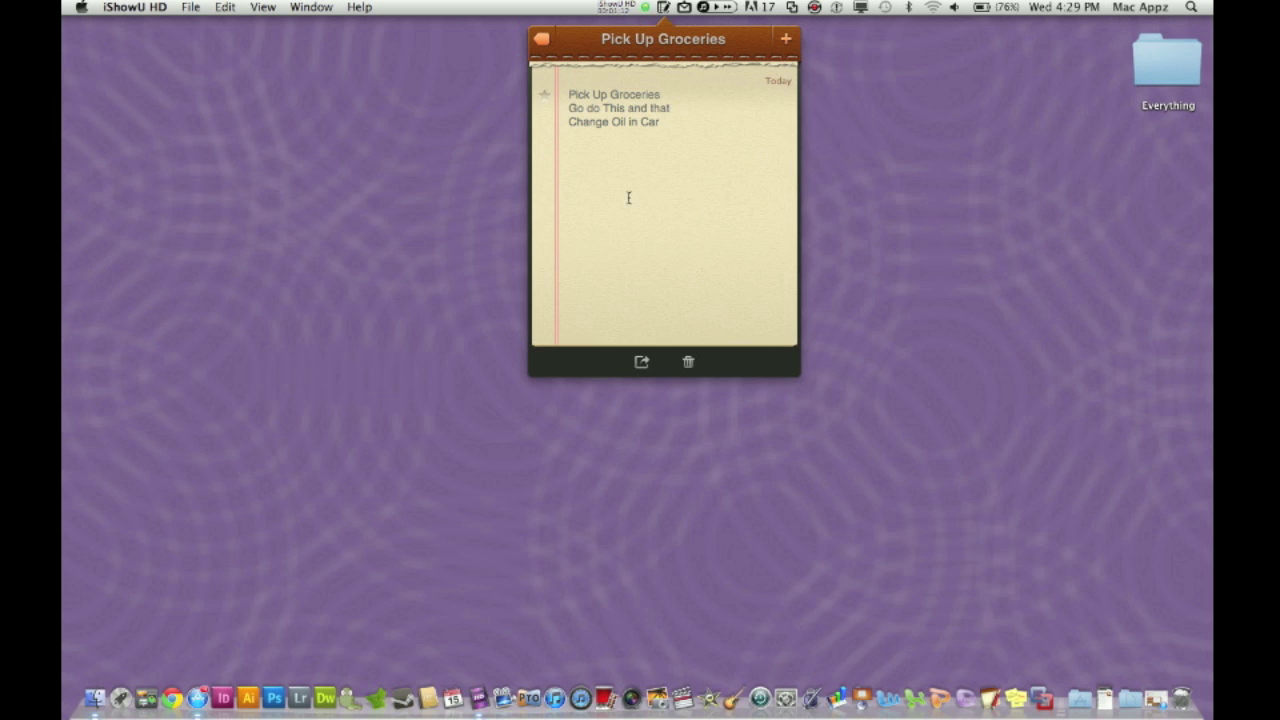
{"action": "left_click", "coordinate": [545, 96]}
{"action": "left_click", "coordinate": [541, 48]}
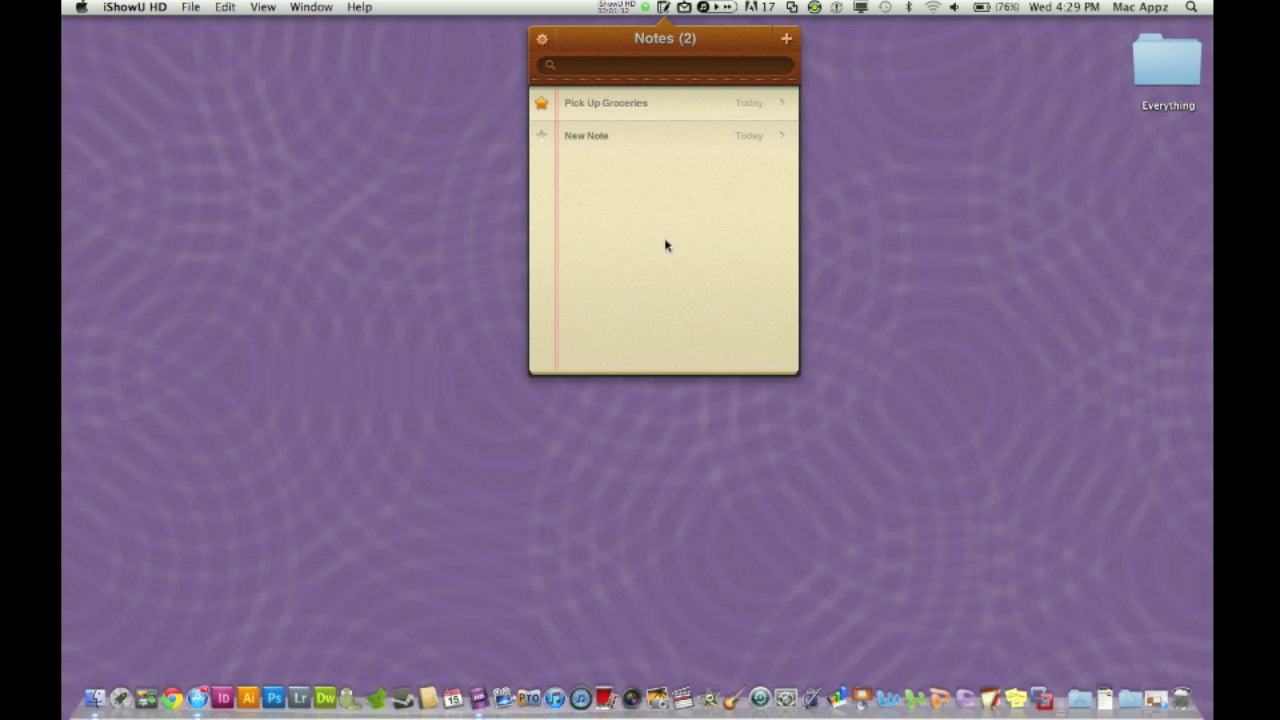
Overwrite the New Note text with the random letters 'jksdlfja;dfas'.
{"action": "left_click", "coordinate": [615, 137]}
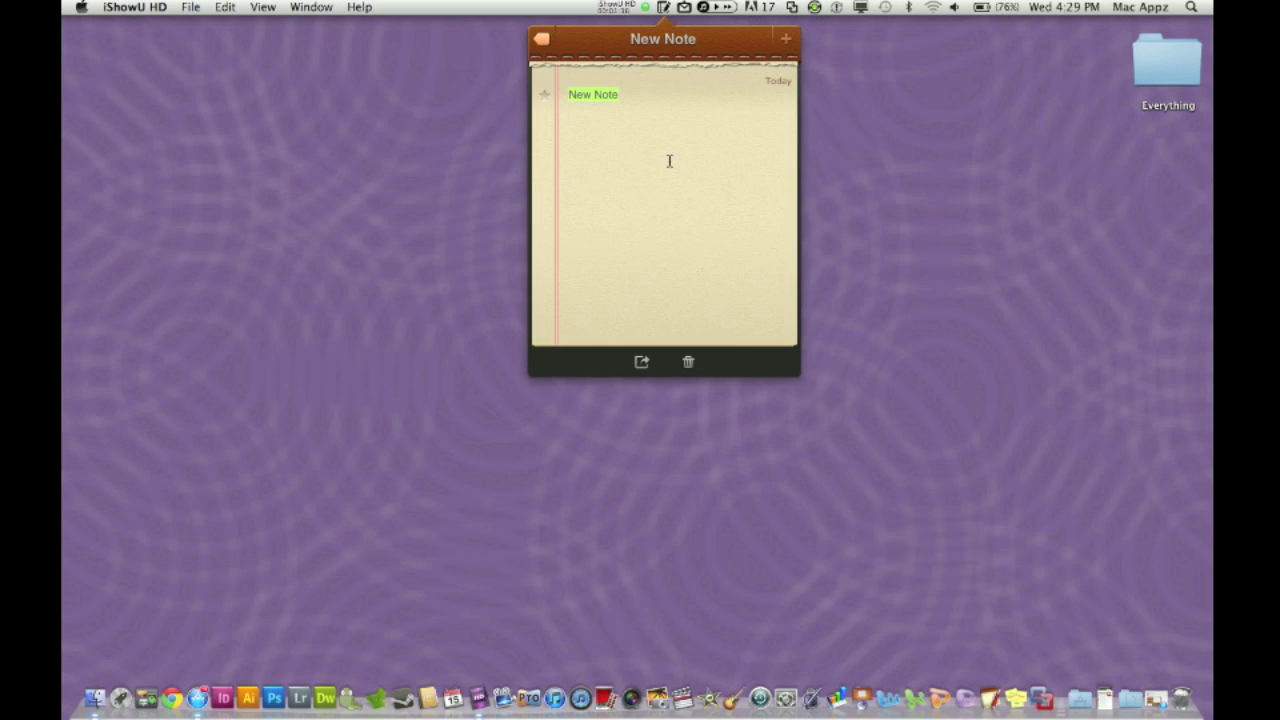
{"action": "type", "text": "jksdlfja;dfas"}
{"action": "left_click", "coordinate": [541, 40]}
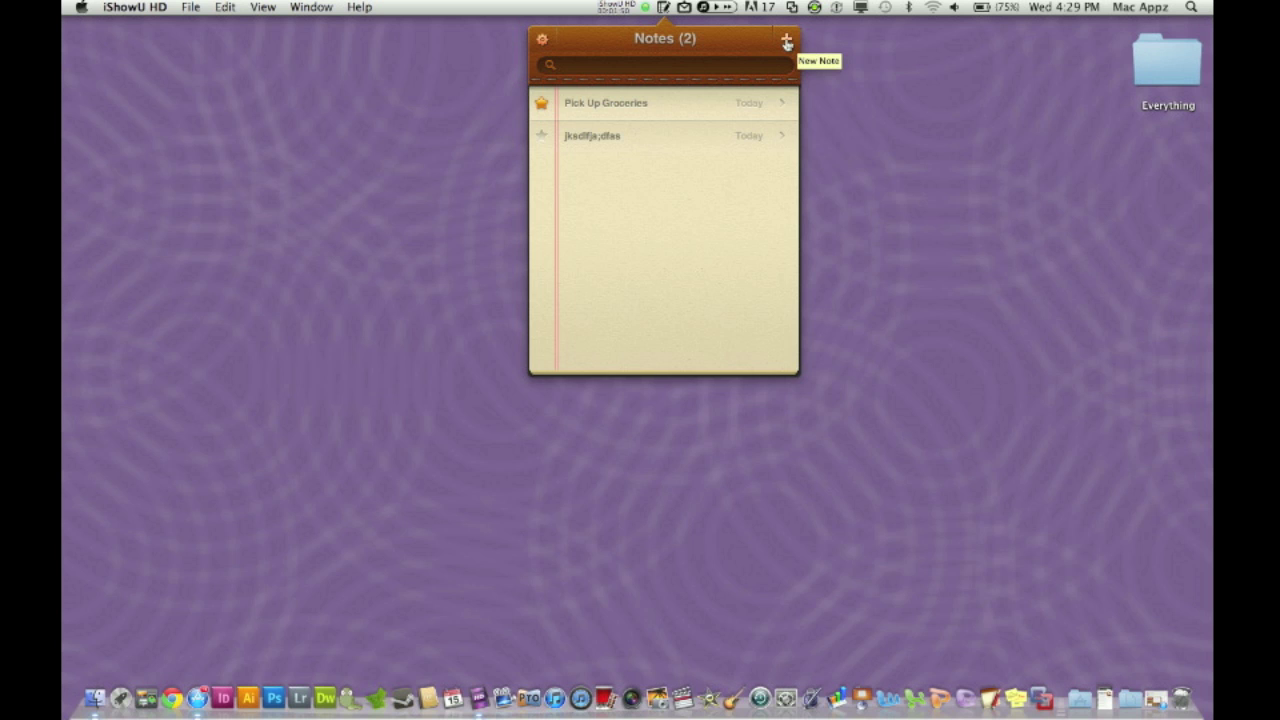
Create a new note reading 'Go Pick up the kiddos...' and return to the list.
{"action": "left_click", "coordinate": [786, 42]}
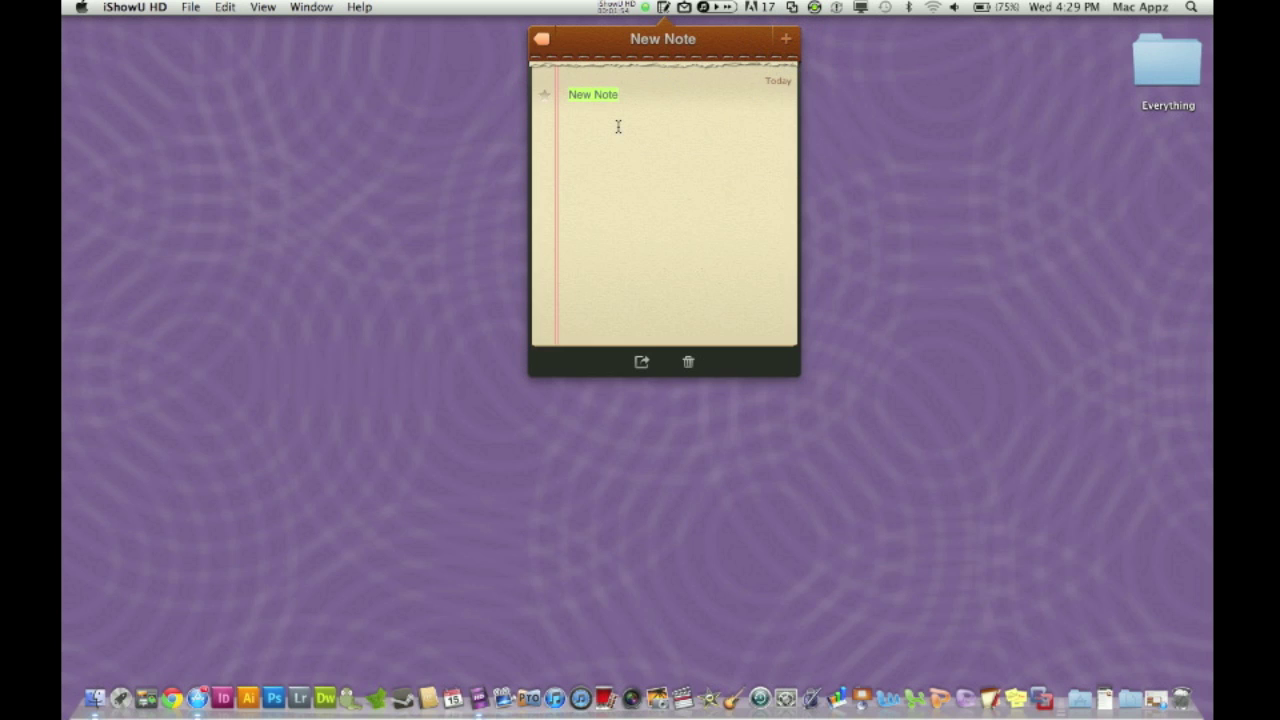
{"action": "type", "text": "Go Pick up th"}
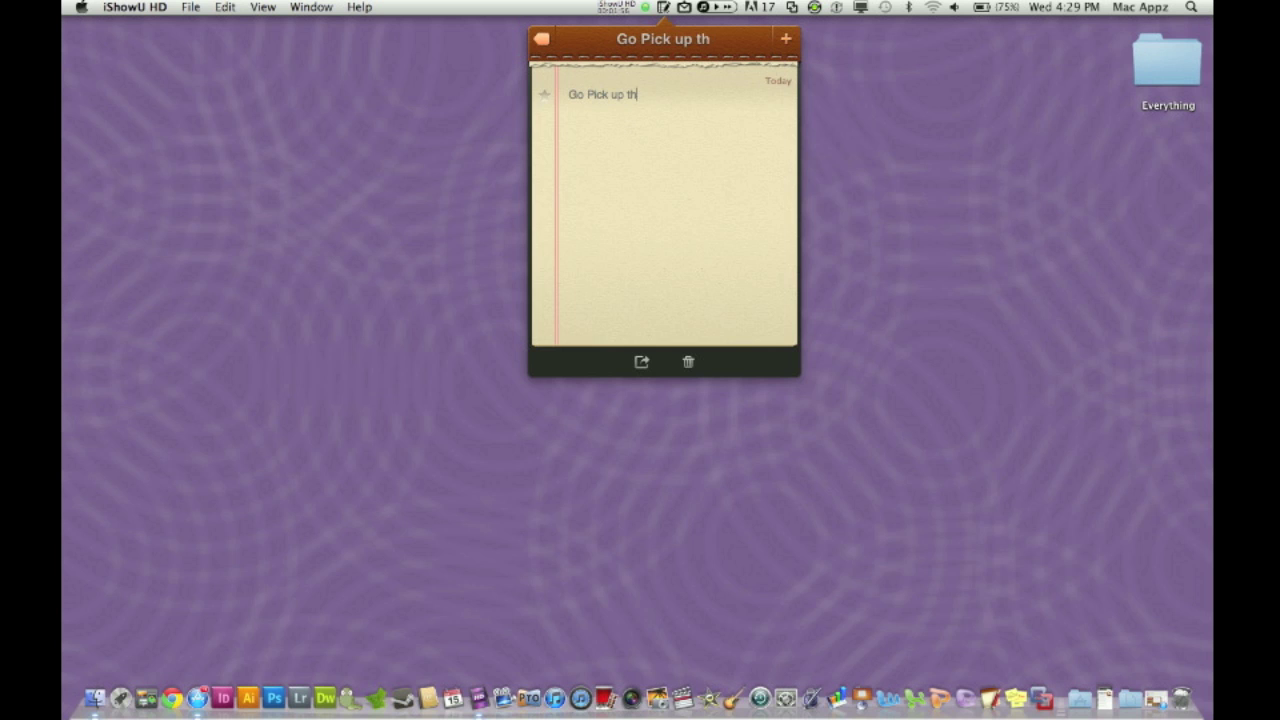
{"action": "type", "text": "e kiddos..."}
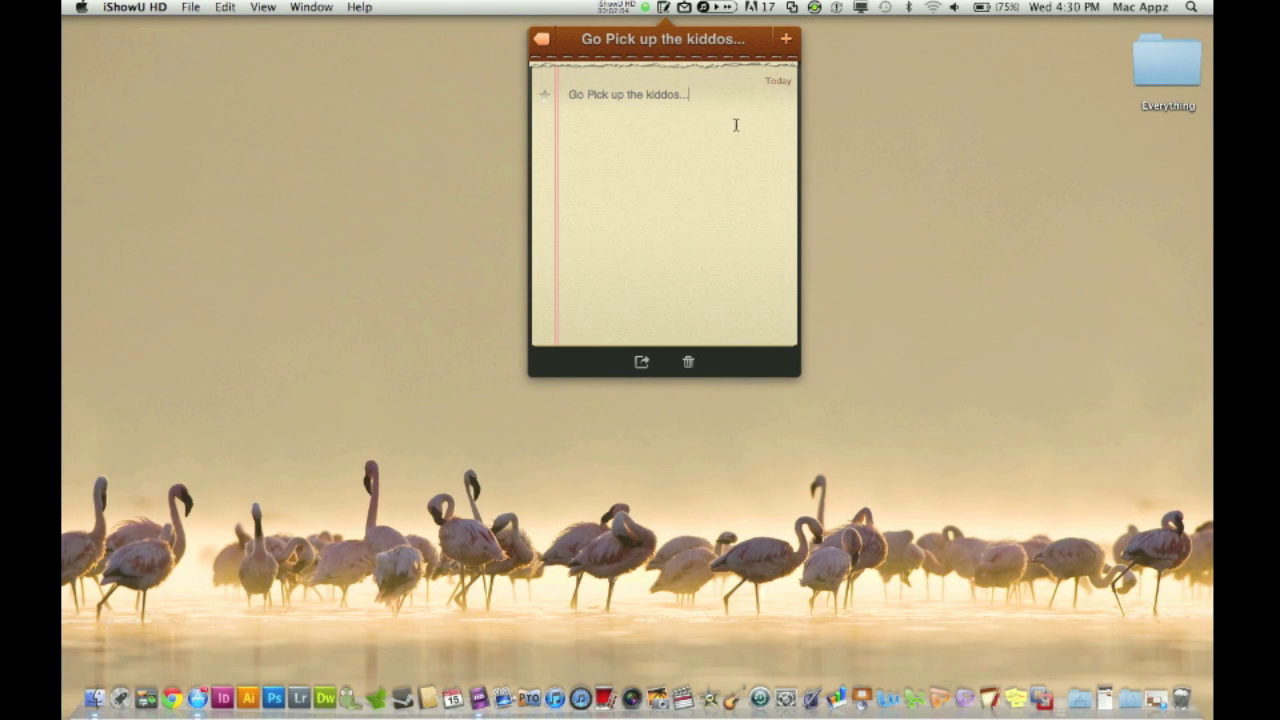
{"action": "left_click", "coordinate": [541, 39]}
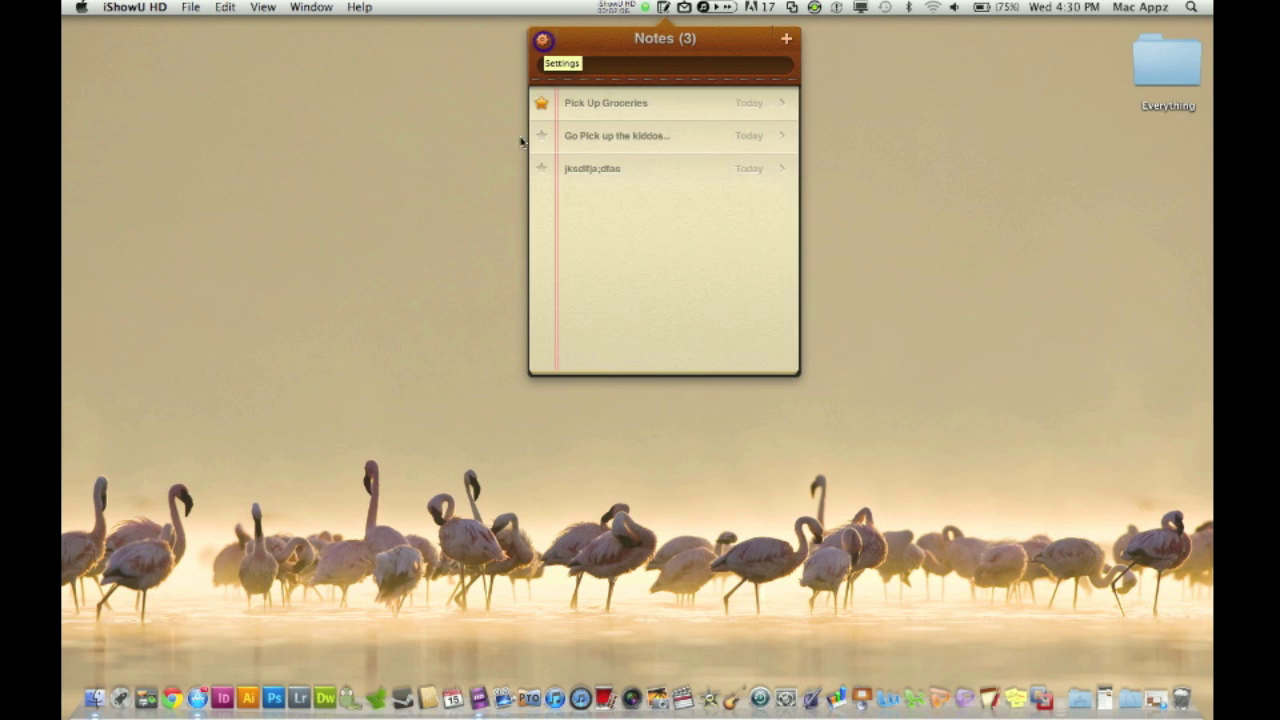
Delete the gibberish third note, confirming the deletion with Yes.
{"action": "left_click", "coordinate": [621, 175]}
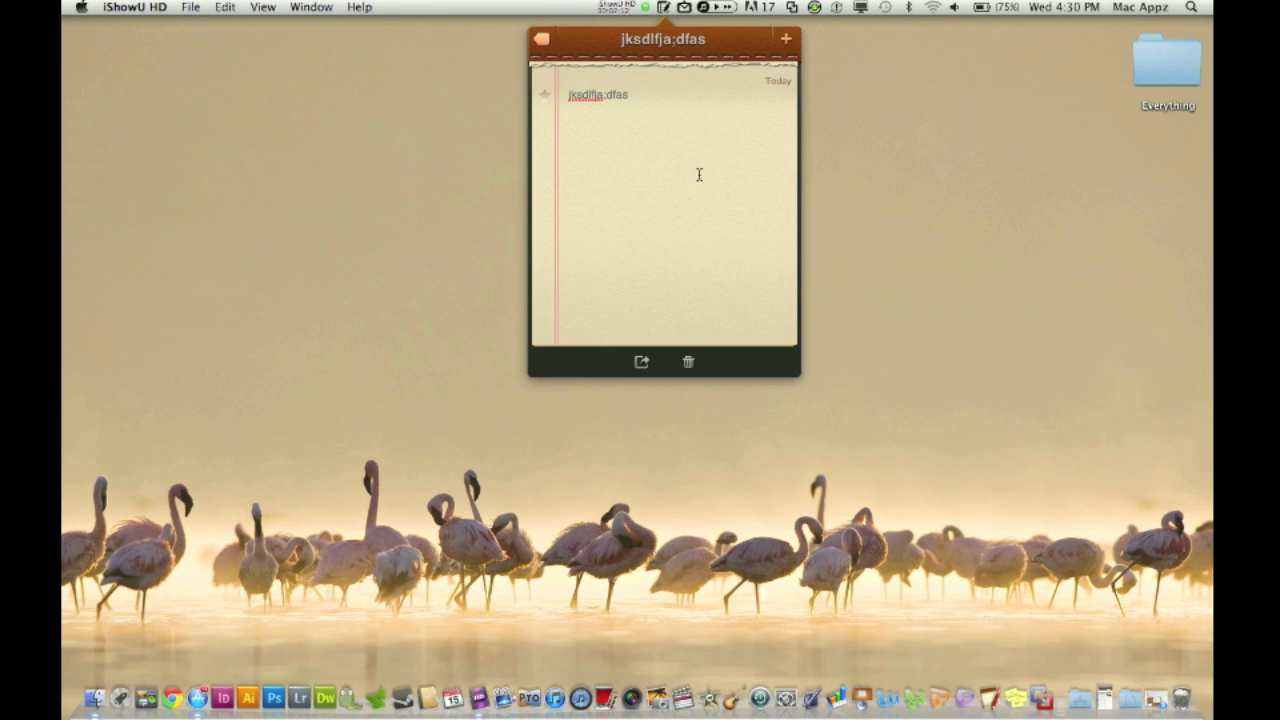
{"action": "left_click", "coordinate": [690, 364]}
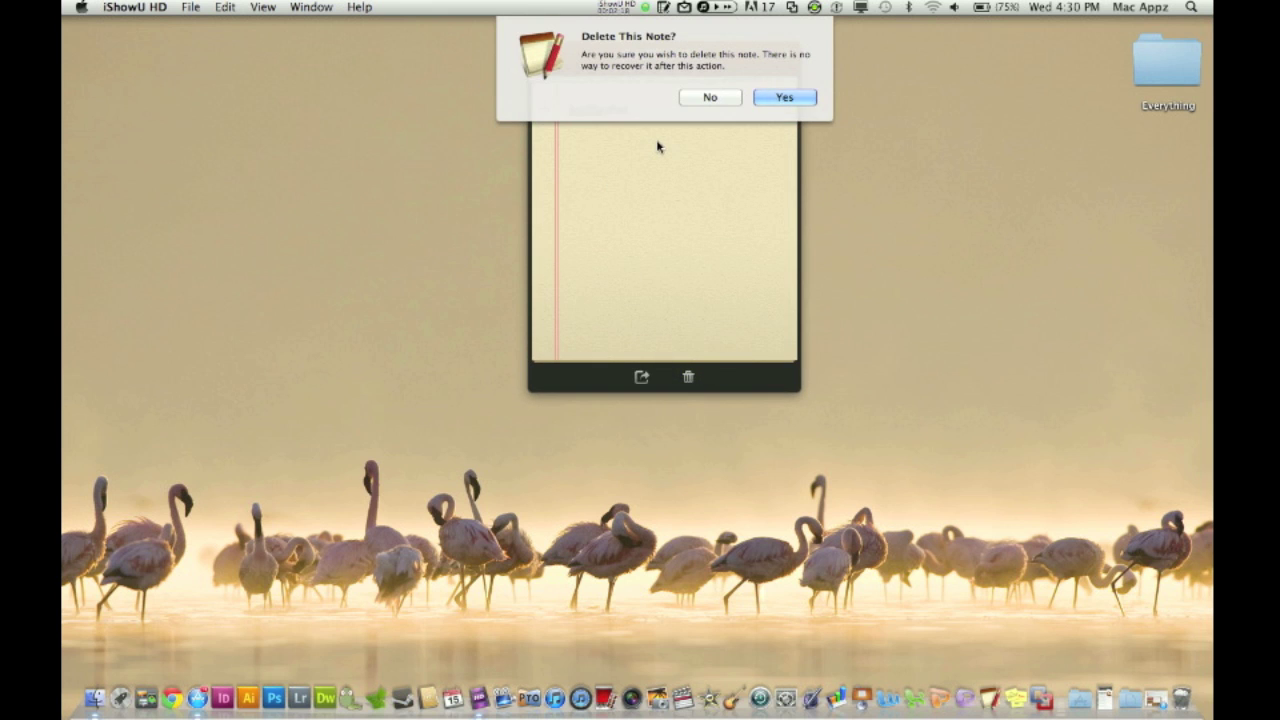
{"action": "left_click", "coordinate": [770, 99]}
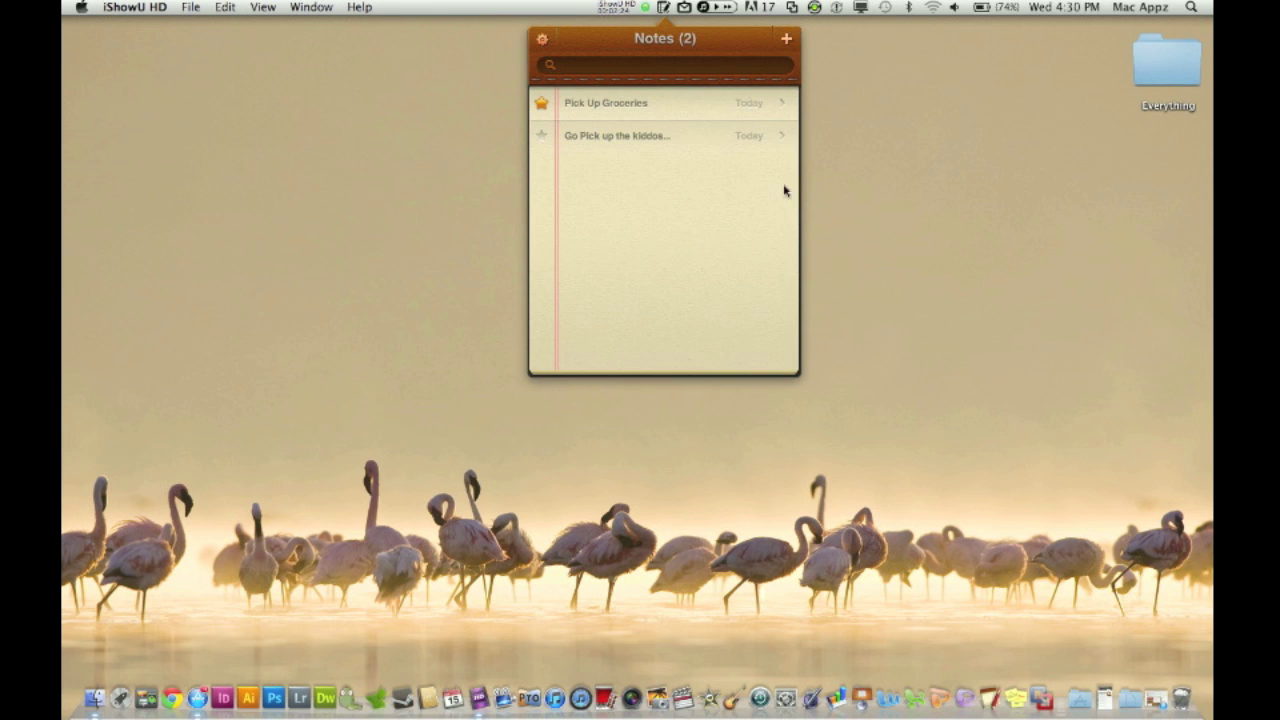
{"action": "left_click", "coordinate": [542, 42]}
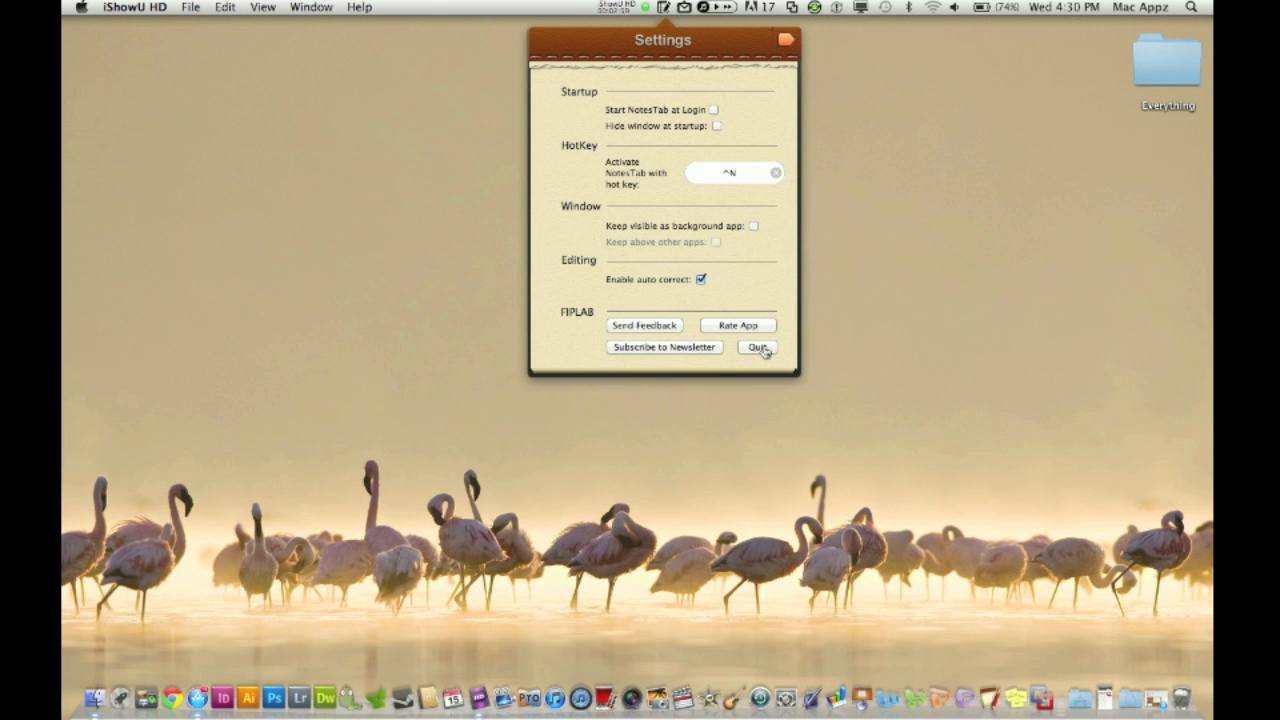
Close the settings panel to return to the notes list of two notes.
{"action": "left_click", "coordinate": [786, 39]}
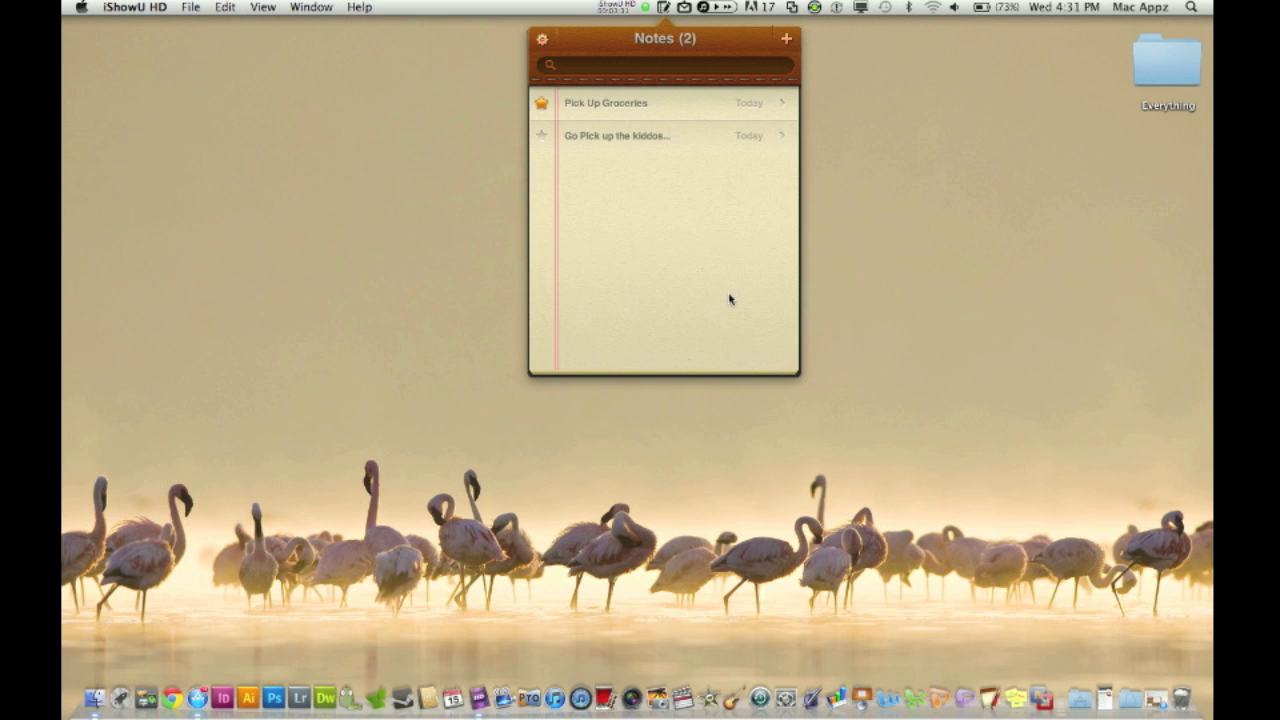
Start a search of the notes from the search field.
{"action": "left_click", "coordinate": [626, 66]}
{"action": "type", "text": "Oil"}
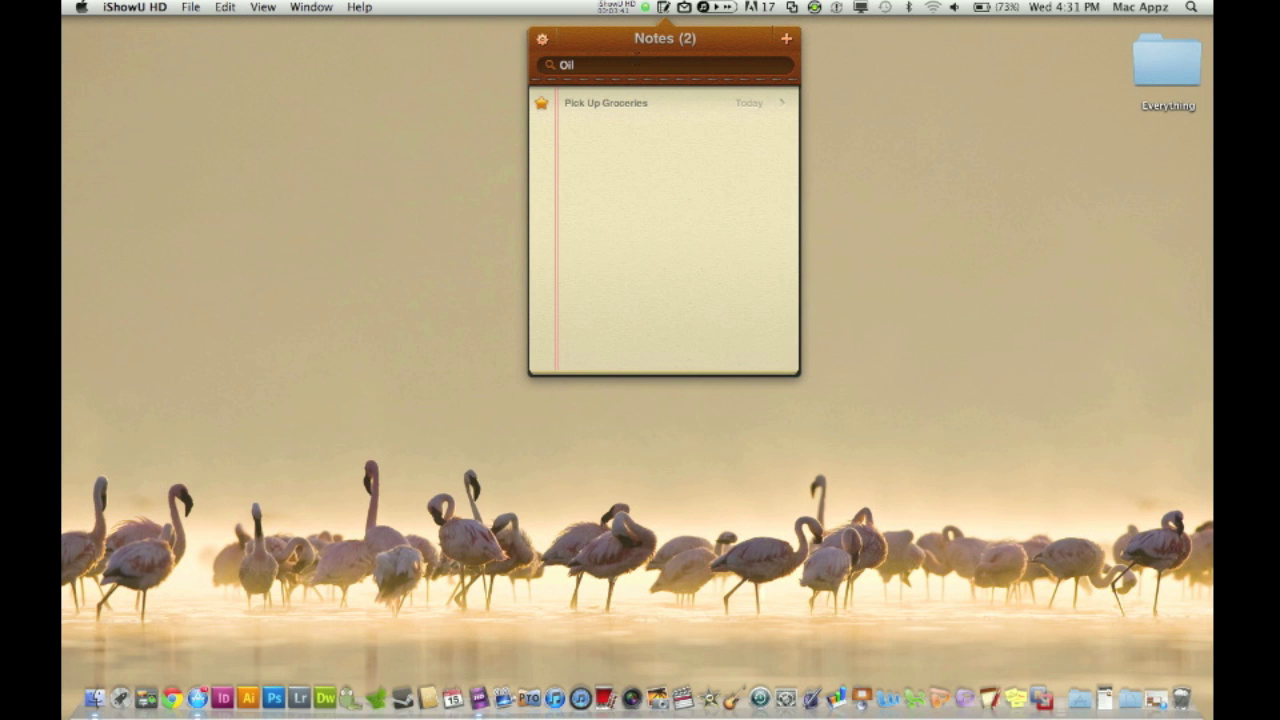
{"action": "left_click", "coordinate": [586, 103]}
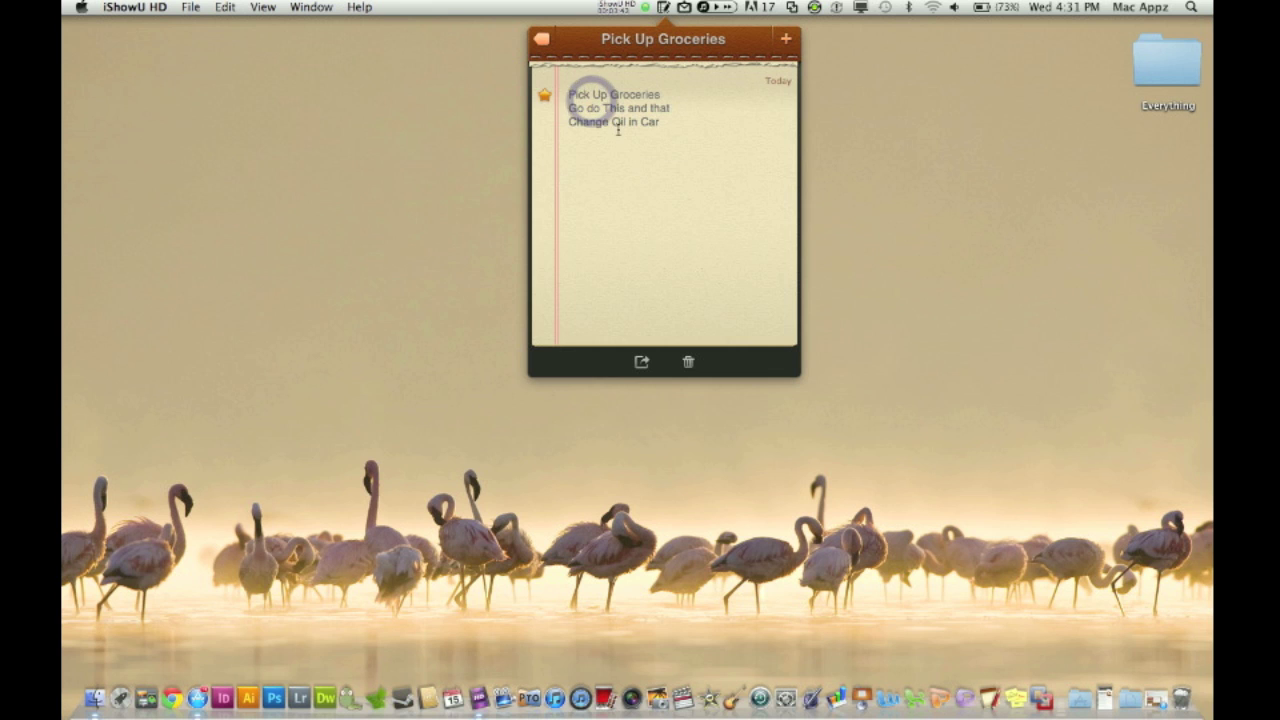
{"action": "left_click_drag", "start_coordinate": [613, 122], "coordinate": [660, 122]}
{"action": "left_click", "coordinate": [541, 38]}
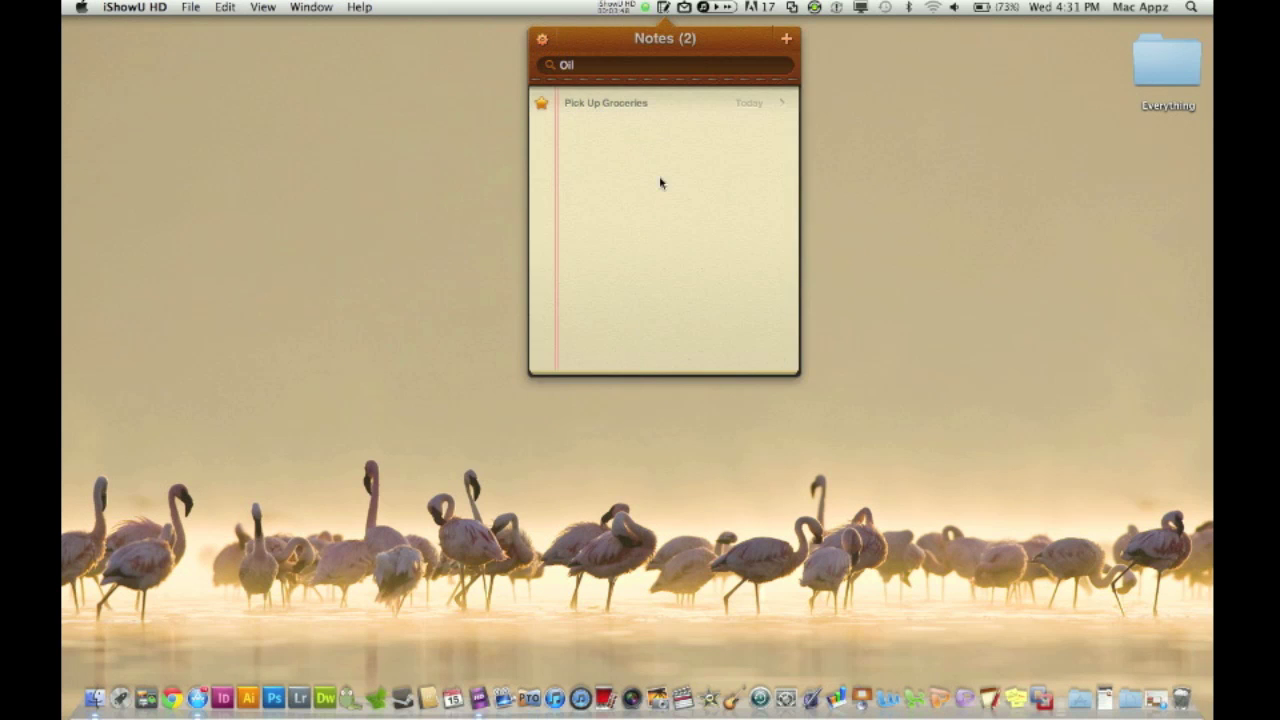
{"action": "double_click", "coordinate": [570, 65]}
{"action": "type", "text": "World Peace"}
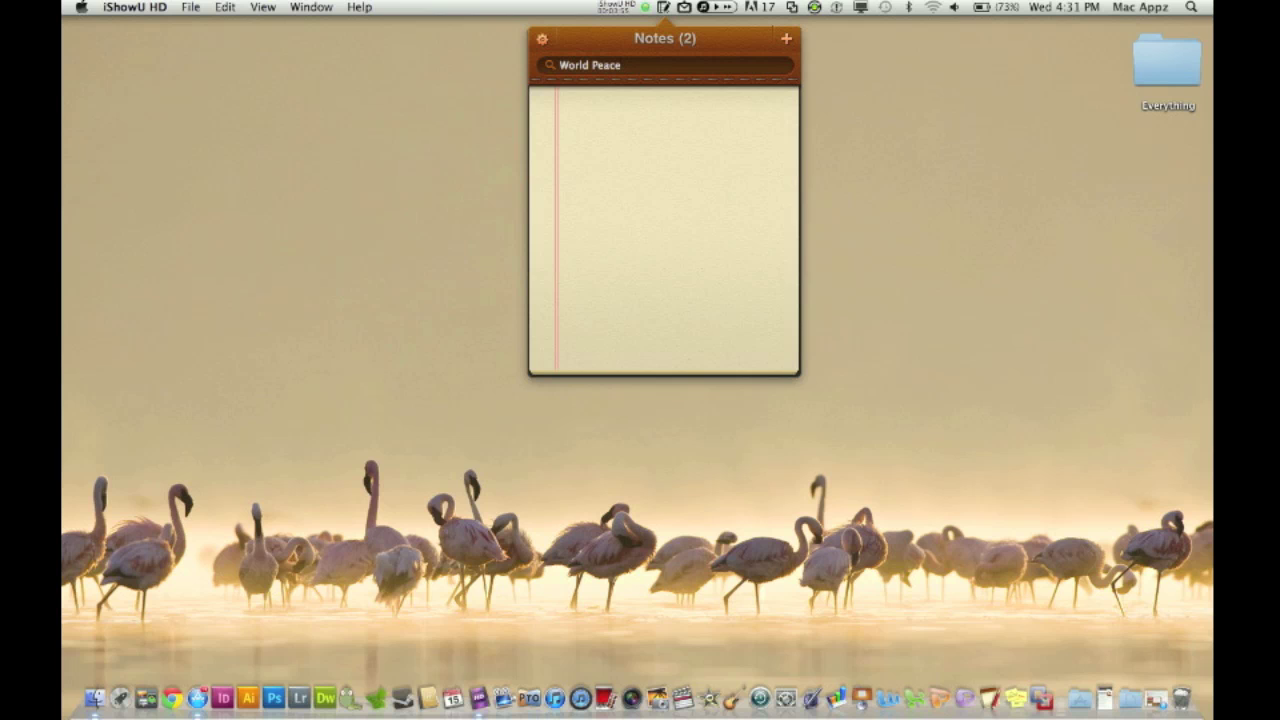
{"action": "key", "text": "BackSpace"}
{"action": "key", "text": "BackSpace"}
{"action": "key", "text": "BackSpace"}
{"action": "key", "text": "BackSpace"}
{"action": "key", "text": "BackSpace"}
{"action": "key", "text": "BackSpace"}
{"action": "key", "text": "BackSpace"}
{"action": "key", "text": "BackSpace"}
{"action": "key", "text": "BackSpace"}
{"action": "key", "text": "BackSpace"}
{"action": "key", "text": "BackSpace"}
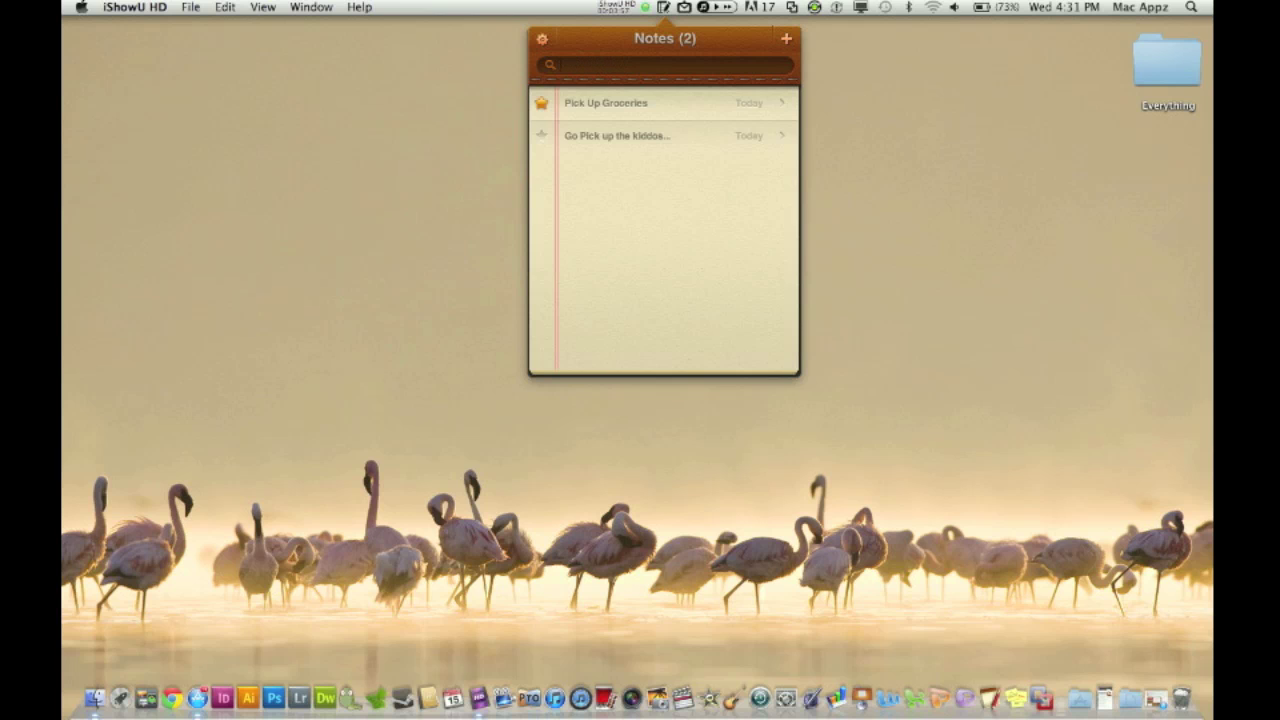